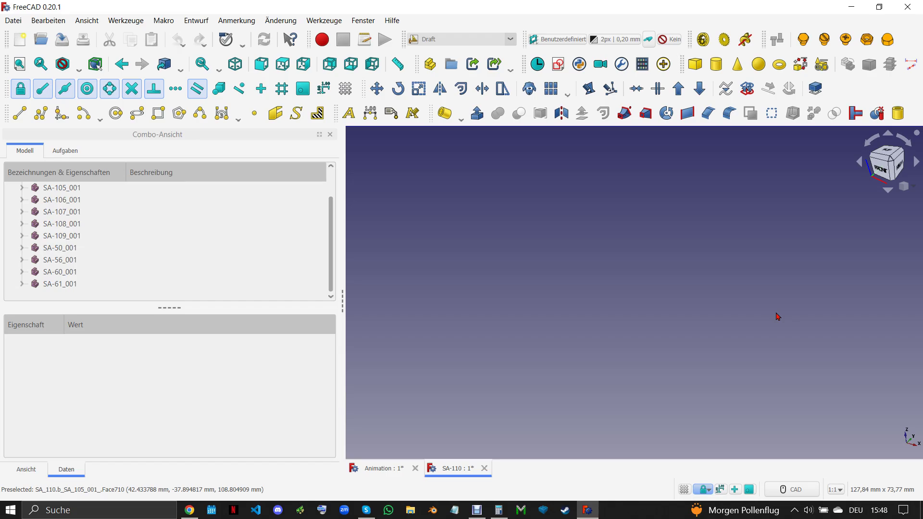
Fit the SA-110 steam engine in view, zoom in, and orbit toward a frontal angle
{"action": "left_click", "coordinate": [19, 64]}
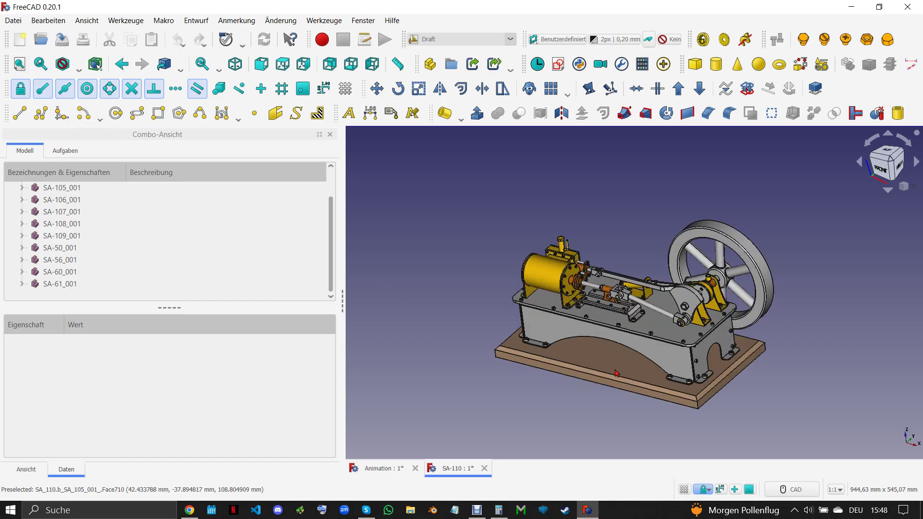
{"action": "scroll", "coordinate": [630, 368], "scroll_direction": "up", "scroll_amount": 2}
{"action": "mouse_move", "coordinate": [655, 359]}
{"action": "middle_mouse_down"}
{"action": "mouse_move", "coordinate": [632, 340]}
{"action": "mouse_move", "coordinate": [406, 310]}
{"action": "mouse_move", "coordinate": [619, 365]}
{"action": "middle_mouse_up"}
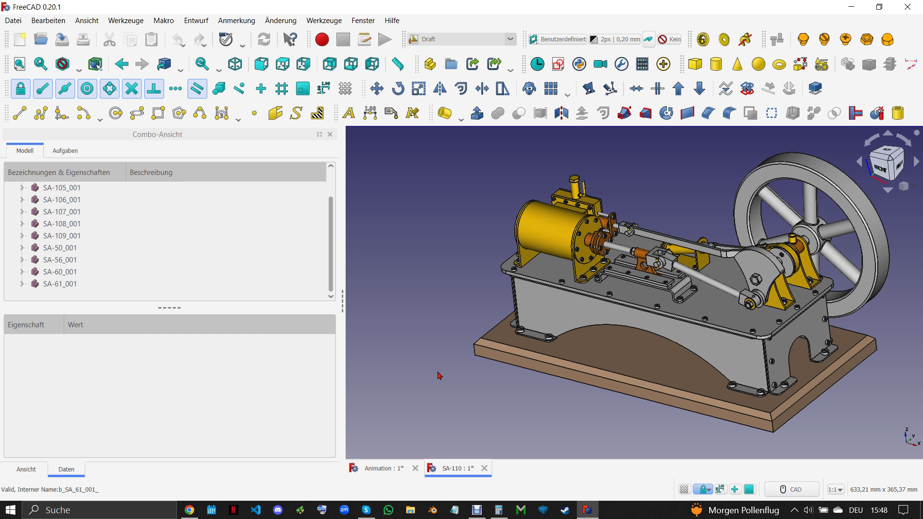
{"action": "scroll", "coordinate": [130, 238], "scroll_direction": "up", "scroll_amount": 2}
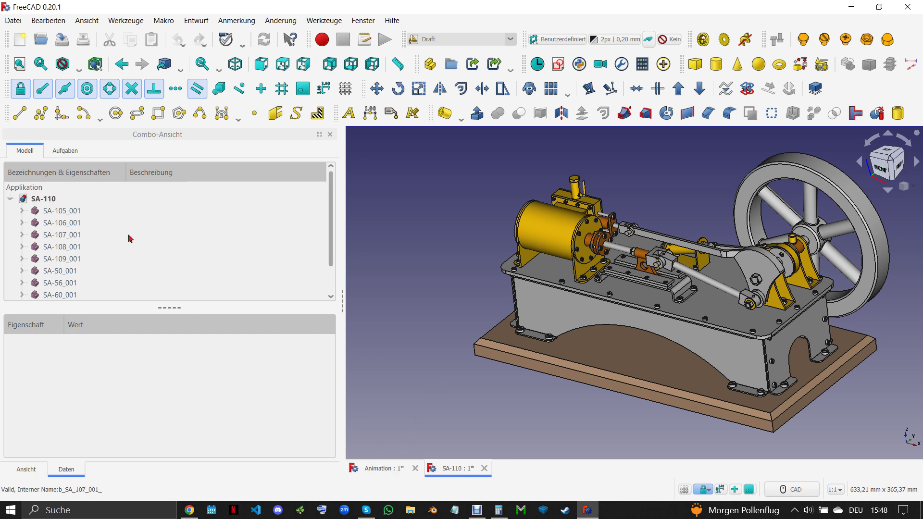
{"action": "left_click", "coordinate": [72, 213]}
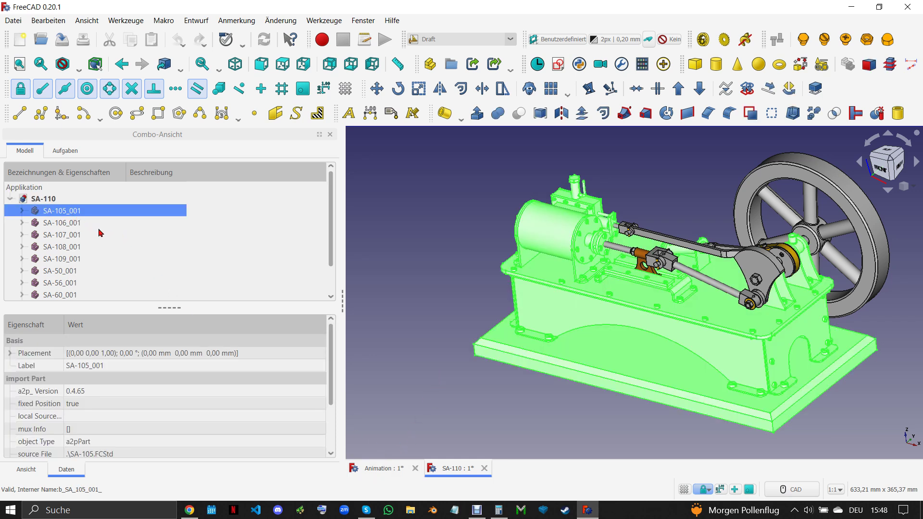
{"action": "key", "text": "space"}
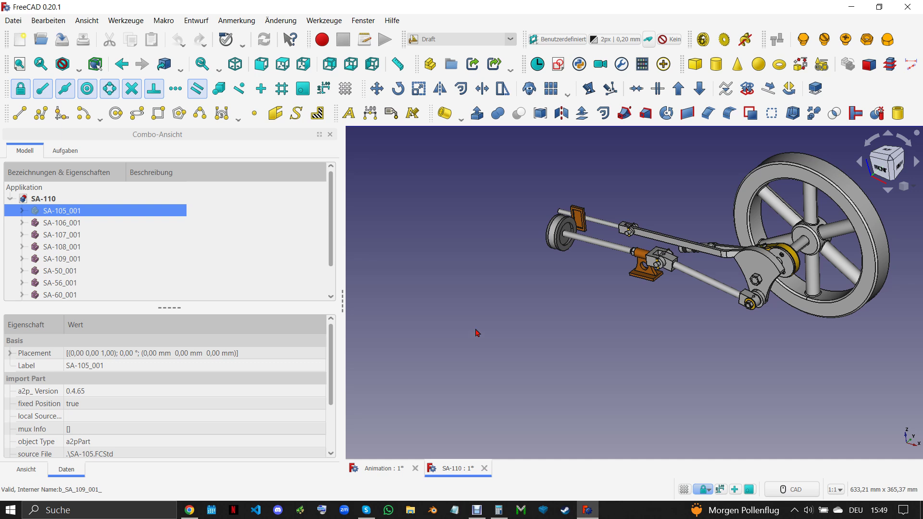
{"action": "left_click", "coordinate": [477, 333]}
{"action": "mouse_move", "coordinate": [642, 314]}
{"action": "middle_mouse_down"}
{"action": "mouse_move", "coordinate": [631, 319]}
{"action": "mouse_move", "coordinate": [635, 344]}
{"action": "mouse_move", "coordinate": [653, 267]}
{"action": "mouse_move", "coordinate": [609, 235]}
{"action": "mouse_move", "coordinate": [544, 231]}
{"action": "mouse_move", "coordinate": [655, 293]}
{"action": "mouse_move", "coordinate": [670, 314]}
{"action": "middle_mouse_up"}
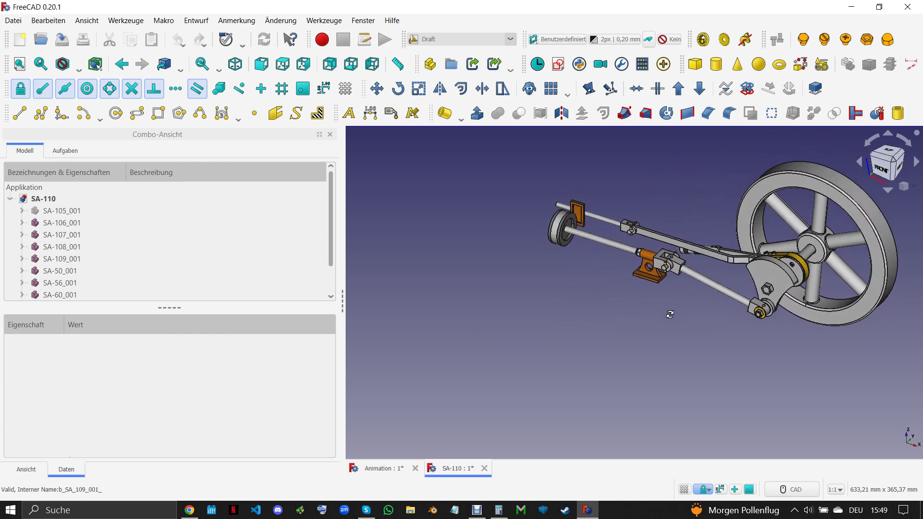
{"action": "scroll", "coordinate": [655, 330], "scroll_direction": "down", "scroll_amount": 2}
{"action": "scroll", "coordinate": [769, 333], "scroll_direction": "up", "scroll_amount": 2}
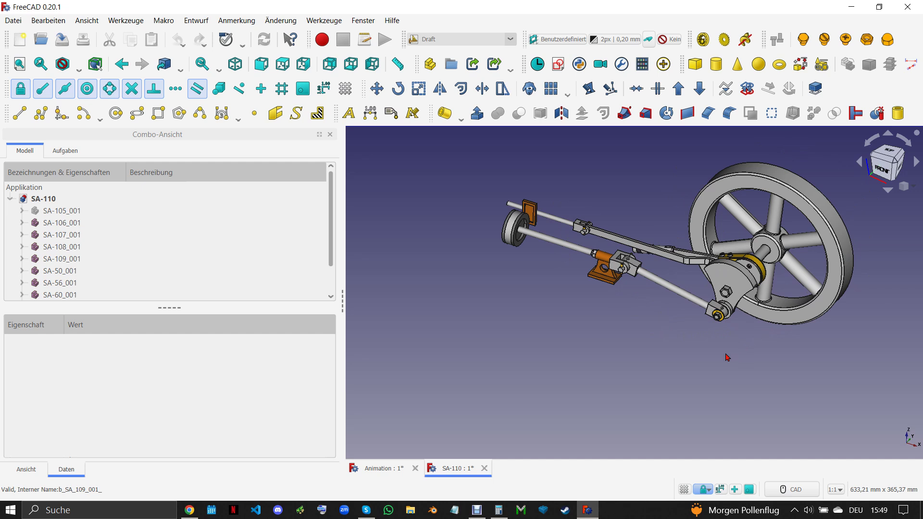
{"action": "left_click", "coordinate": [86, 211]}
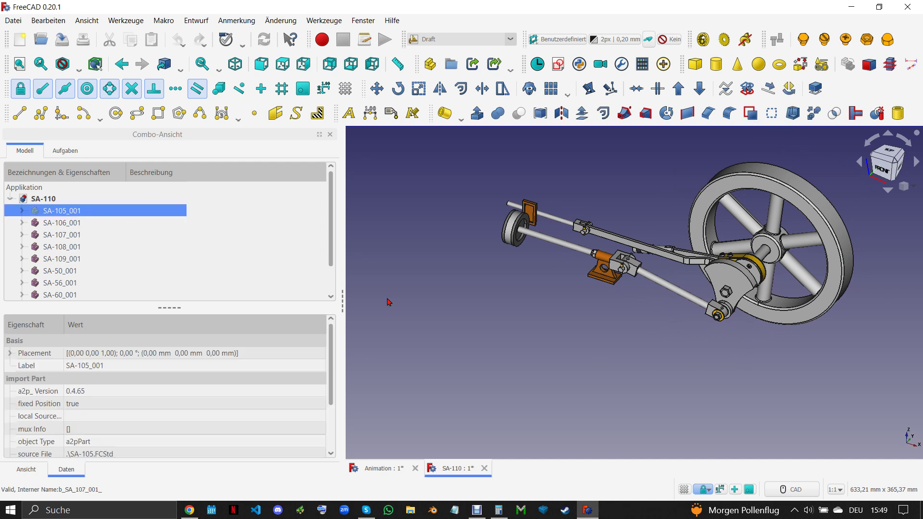
{"action": "key", "text": "space"}
{"action": "left_click", "coordinate": [388, 282]}
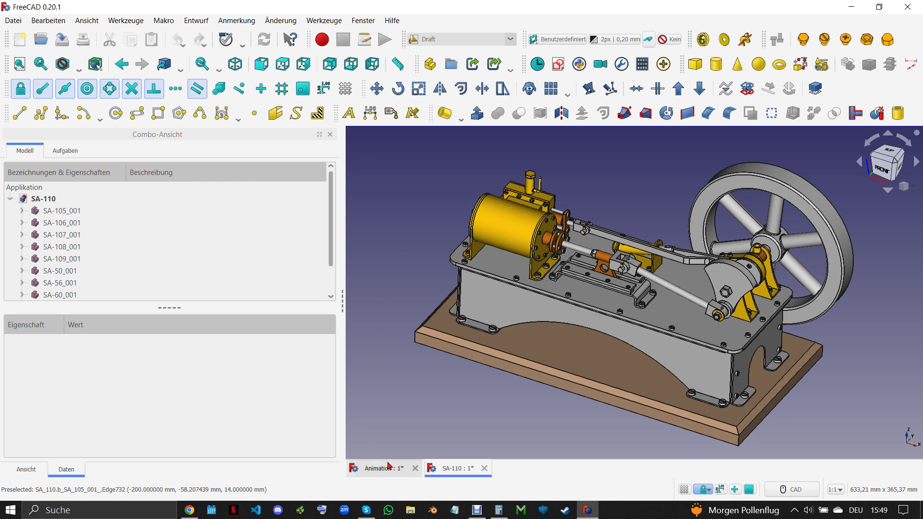
Switch to the Animation document, fit its steam engine, and orbit it slightly
{"action": "left_click", "coordinate": [396, 468]}
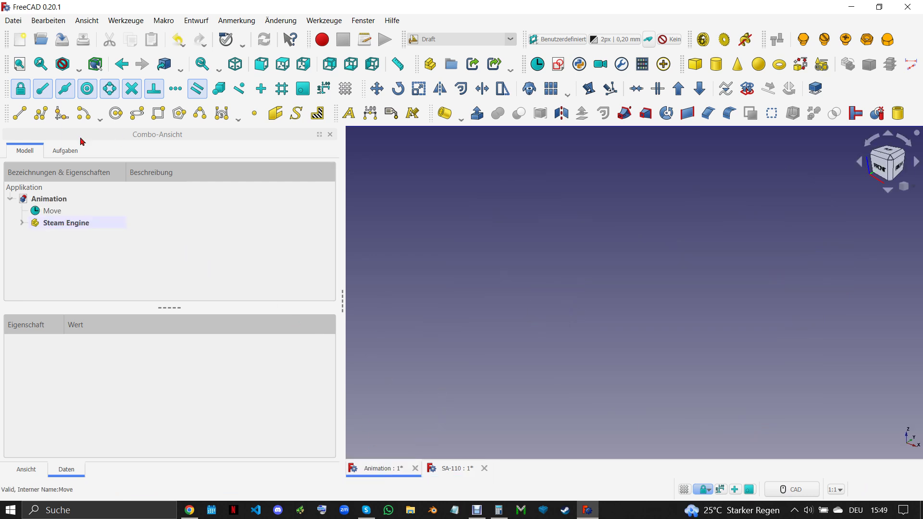
{"action": "left_click", "coordinate": [19, 64]}
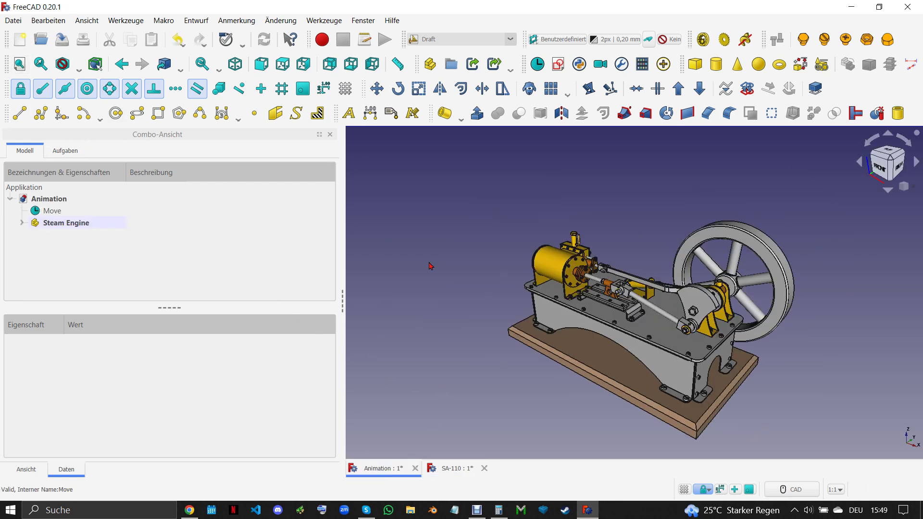
{"action": "middle_click_drag", "start_coordinate": [500, 360], "coordinate": [541, 372]}
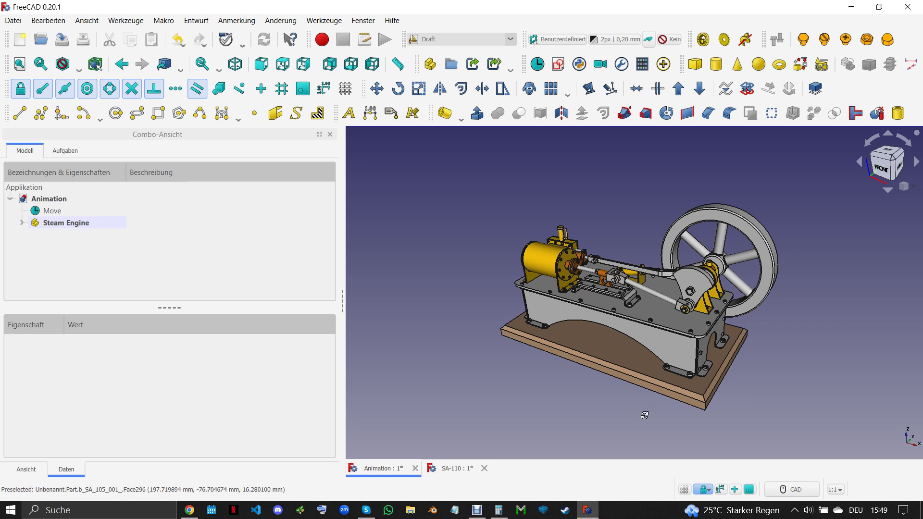
{"action": "middle_click_drag", "start_coordinate": [644, 415], "coordinate": [633, 411]}
Set the Move animation's Enabled property to true and zoom to watch the engine cycle
{"action": "left_click", "coordinate": [67, 214]}
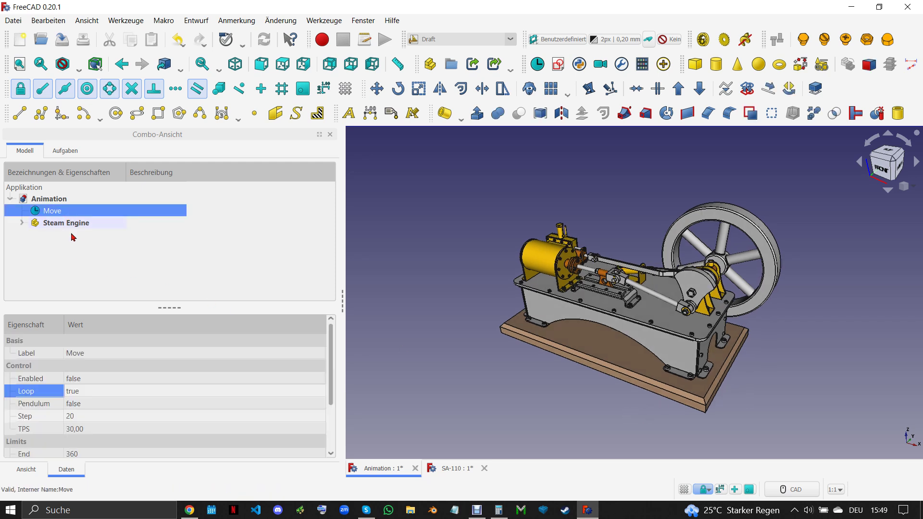
{"action": "left_click", "coordinate": [104, 380]}
{"action": "scroll", "coordinate": [106, 380], "scroll_direction": "down", "scroll_amount": 1}
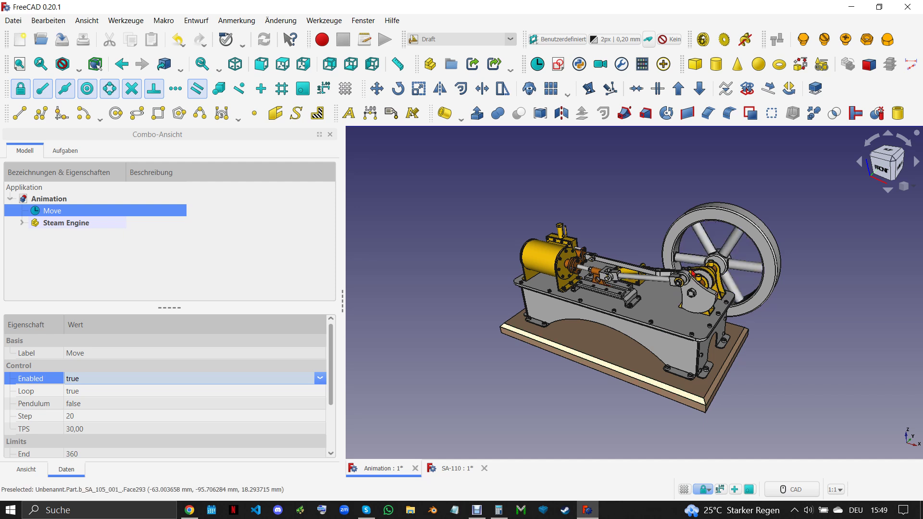
{"action": "scroll", "coordinate": [744, 275], "scroll_direction": "up", "scroll_amount": 3}
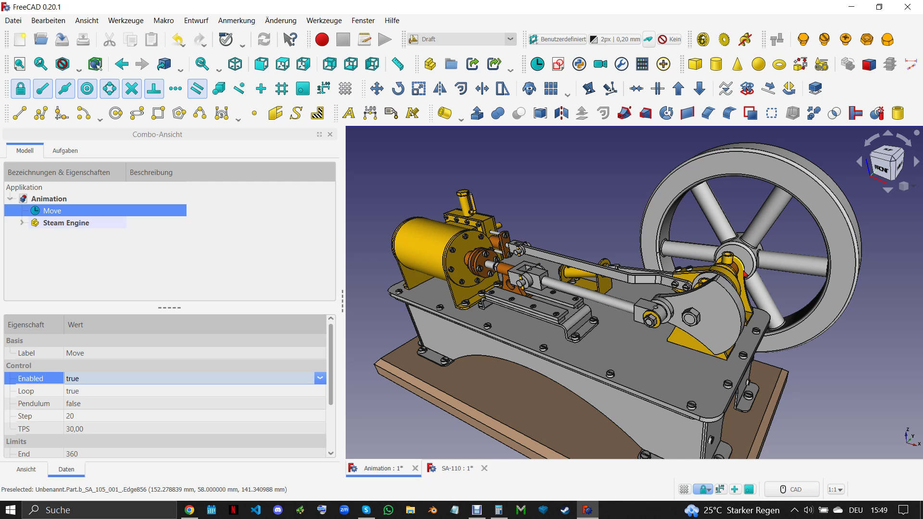
{"action": "scroll", "coordinate": [745, 275], "scroll_direction": "up", "scroll_amount": 1}
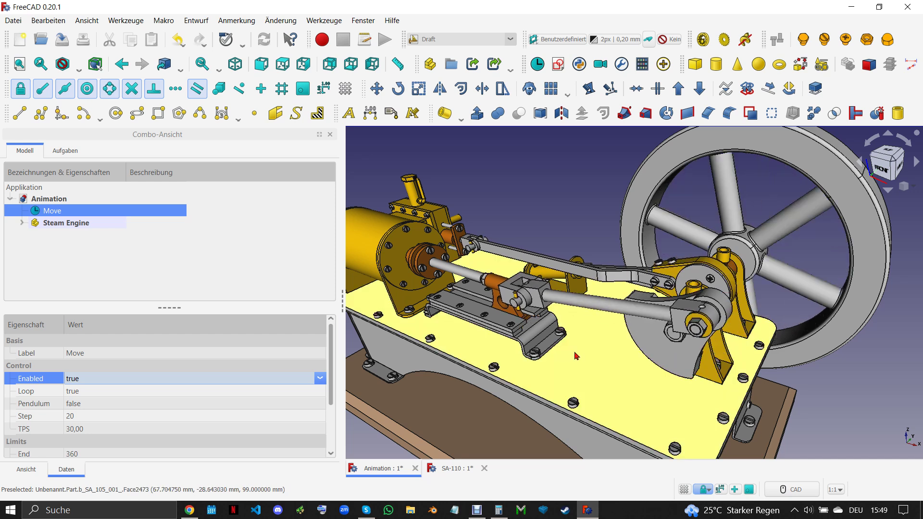
{"action": "scroll", "coordinate": [576, 355], "scroll_direction": "down", "scroll_amount": 2}
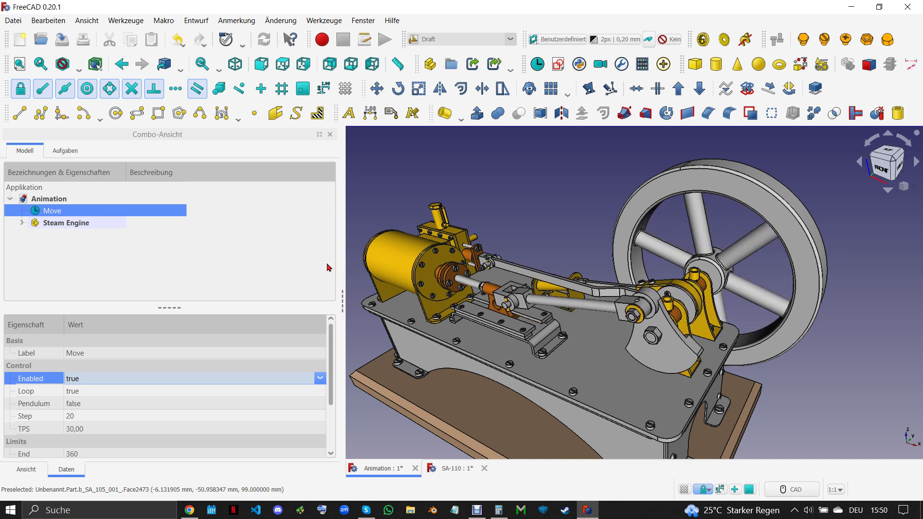
Open the clipping plane settings from the view options menu
{"action": "left_click", "coordinate": [80, 70]}
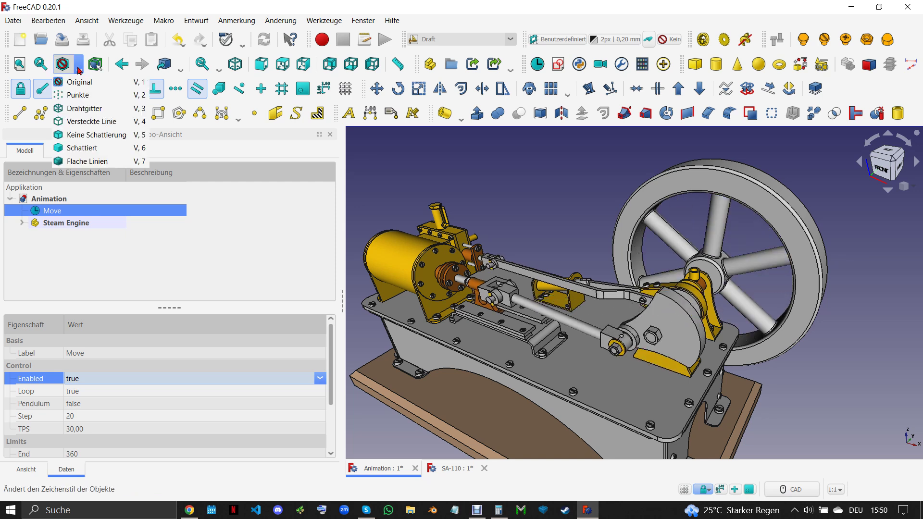
{"action": "left_click", "coordinate": [268, 128]}
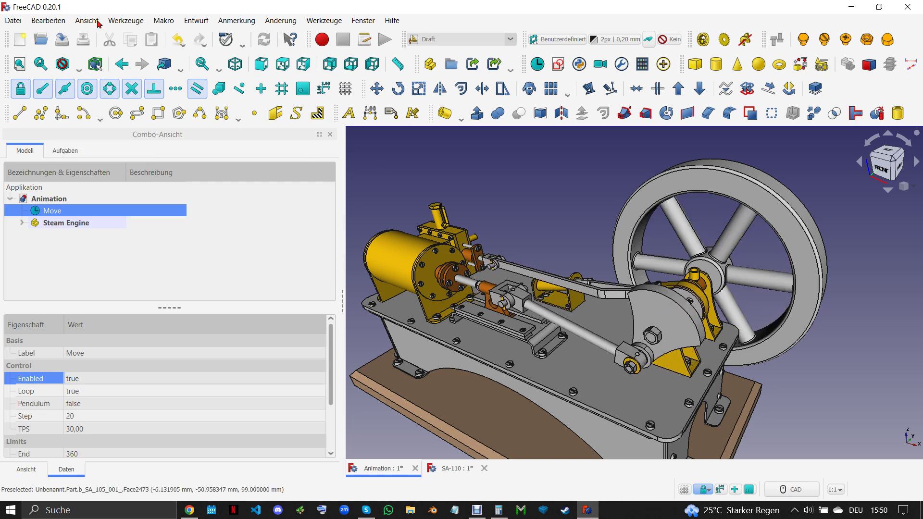
{"action": "left_click", "coordinate": [91, 24]}
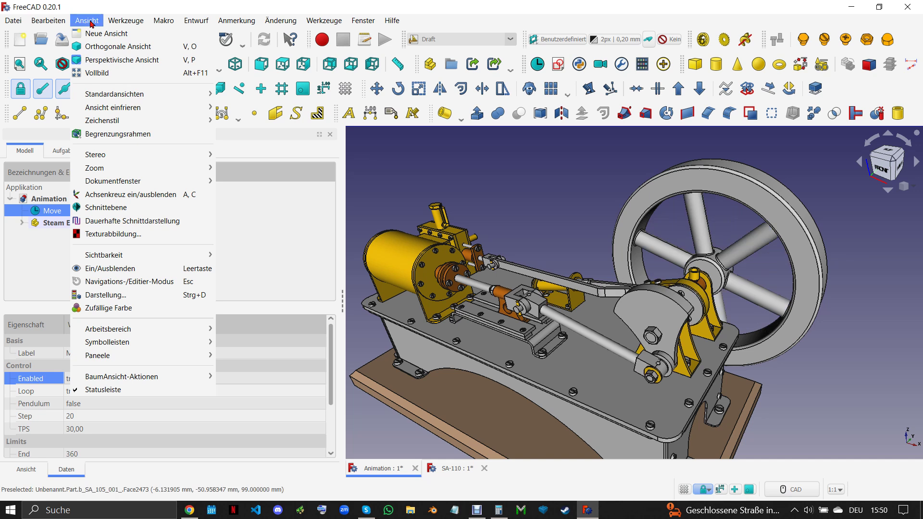
{"action": "left_click", "coordinate": [127, 196]}
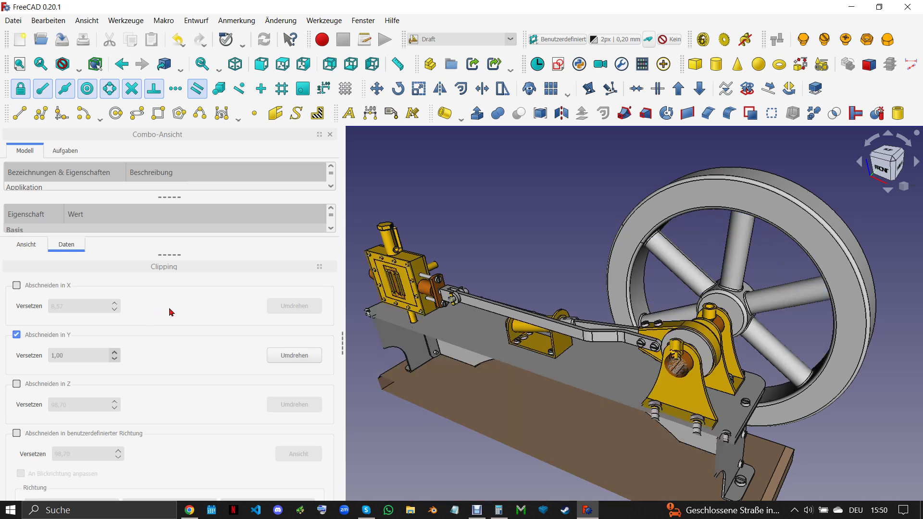
Lower the 'Abschneiden in Y' offset to -32,00 and commit it
{"action": "left_click", "coordinate": [77, 354]}
{"action": "scroll", "coordinate": [77, 353], "scroll_direction": "down", "scroll_amount": 1}
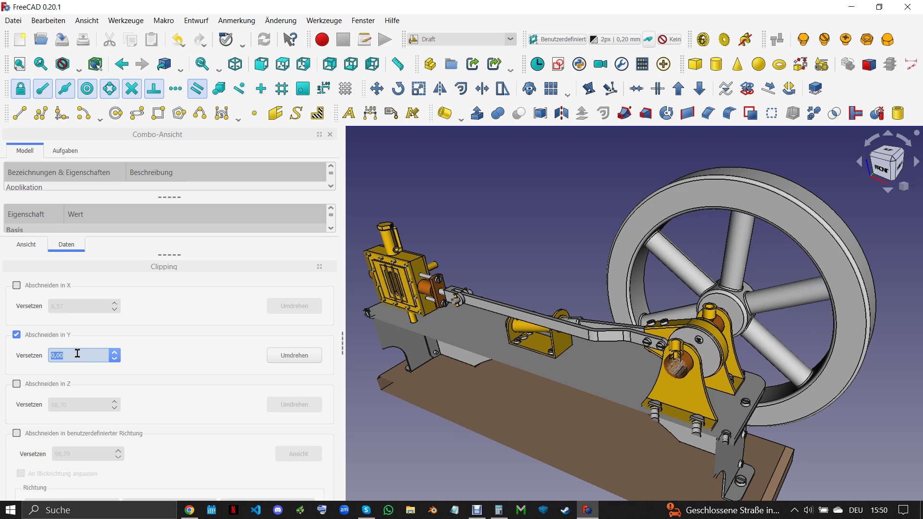
{"action": "scroll", "coordinate": [78, 354], "scroll_direction": "down", "scroll_amount": 1}
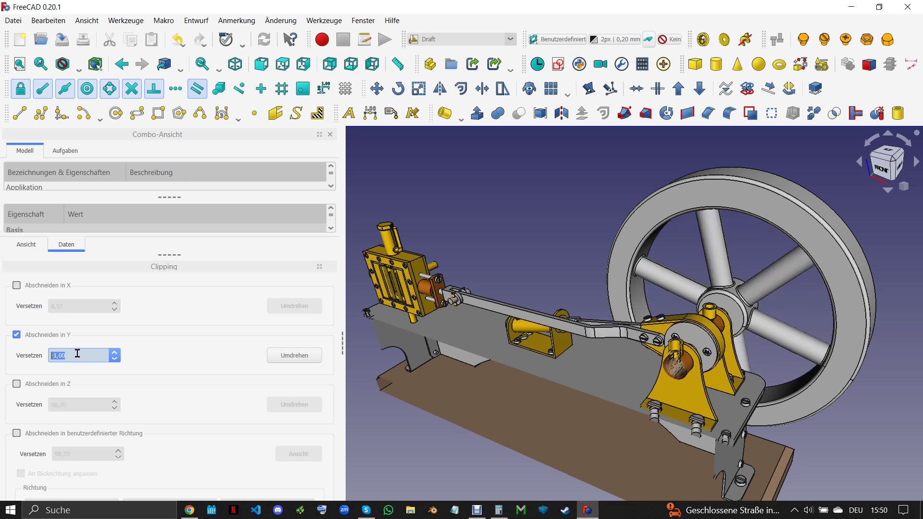
{"action": "scroll", "coordinate": [77, 354], "scroll_direction": "down", "scroll_amount": 3}
{"action": "scroll", "coordinate": [77, 353], "scroll_direction": "down", "scroll_amount": 2}
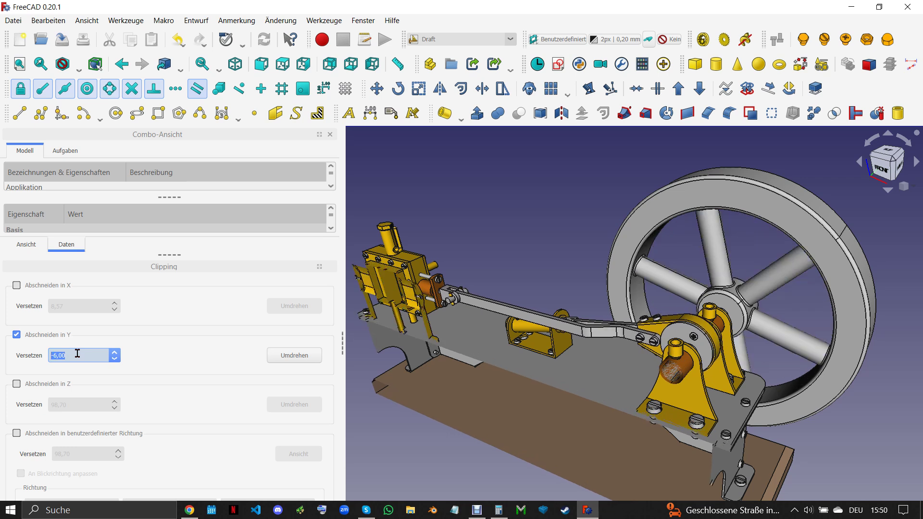
{"action": "scroll", "coordinate": [78, 354], "scroll_direction": "down", "scroll_amount": 2}
{"action": "scroll", "coordinate": [78, 354], "scroll_direction": "down", "scroll_amount": 2}
{"action": "scroll", "coordinate": [77, 353], "scroll_direction": "down", "scroll_amount": 2}
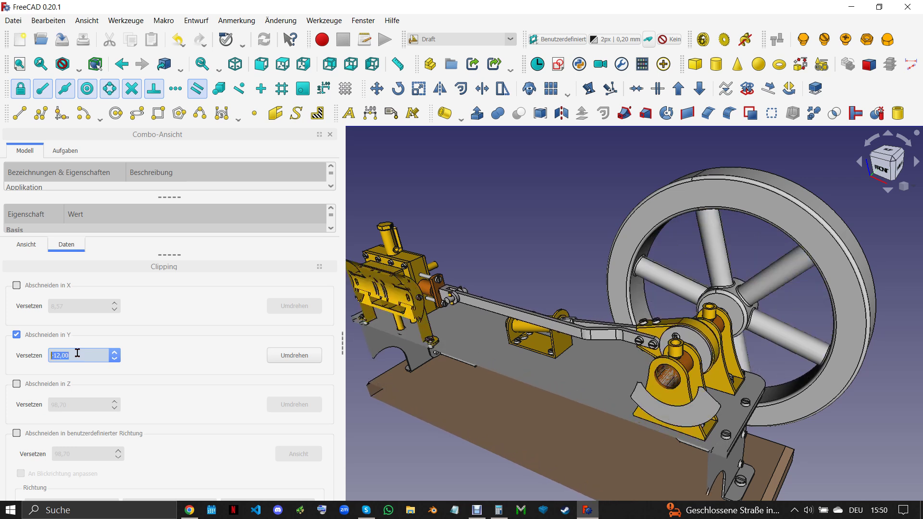
{"action": "scroll", "coordinate": [77, 354], "scroll_direction": "down", "scroll_amount": 2}
{"action": "scroll", "coordinate": [78, 353], "scroll_direction": "down", "scroll_amount": 1}
{"action": "scroll", "coordinate": [77, 354], "scroll_direction": "down", "scroll_amount": 2}
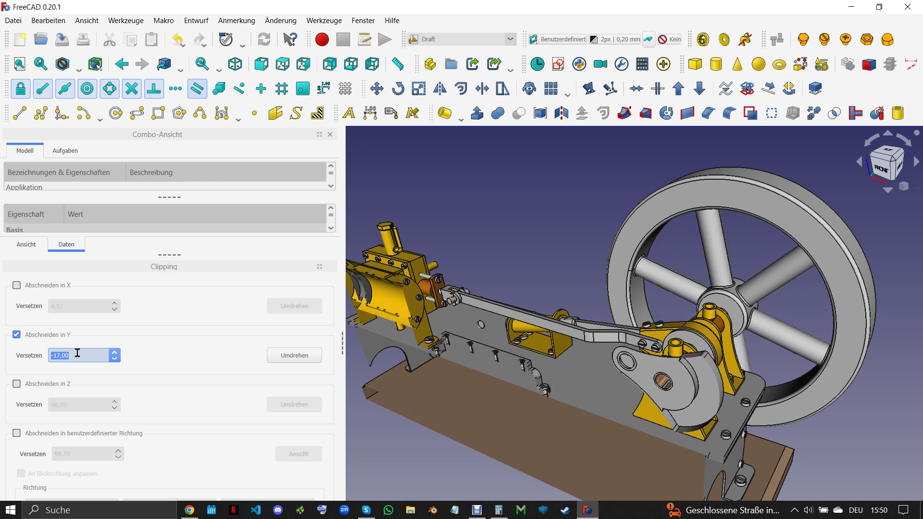
{"action": "scroll", "coordinate": [77, 353], "scroll_direction": "down", "scroll_amount": 2}
{"action": "scroll", "coordinate": [77, 353], "scroll_direction": "down", "scroll_amount": 1}
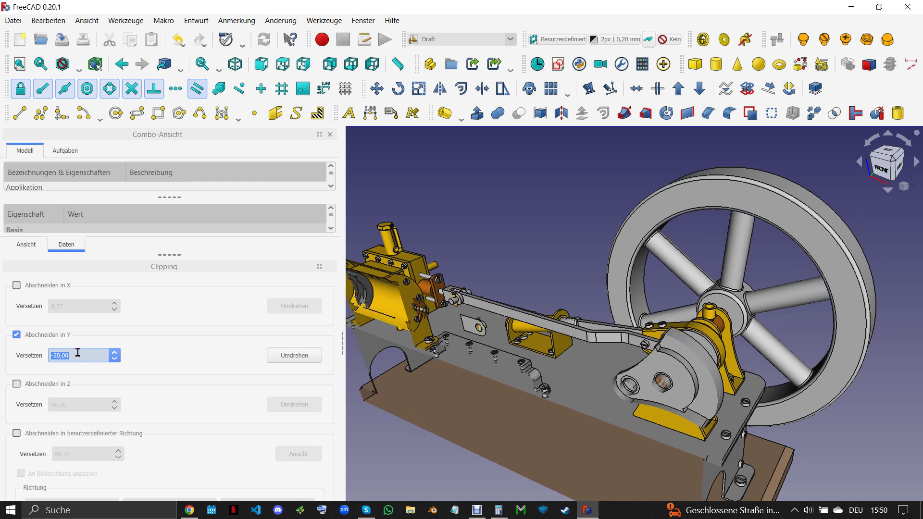
{"action": "scroll", "coordinate": [78, 354], "scroll_direction": "down", "scroll_amount": 2}
{"action": "scroll", "coordinate": [77, 353], "scroll_direction": "down", "scroll_amount": 1}
{"action": "scroll", "coordinate": [78, 353], "scroll_direction": "down", "scroll_amount": 2}
{"action": "scroll", "coordinate": [77, 354], "scroll_direction": "down", "scroll_amount": 2}
{"action": "scroll", "coordinate": [77, 354], "scroll_direction": "down", "scroll_amount": 1}
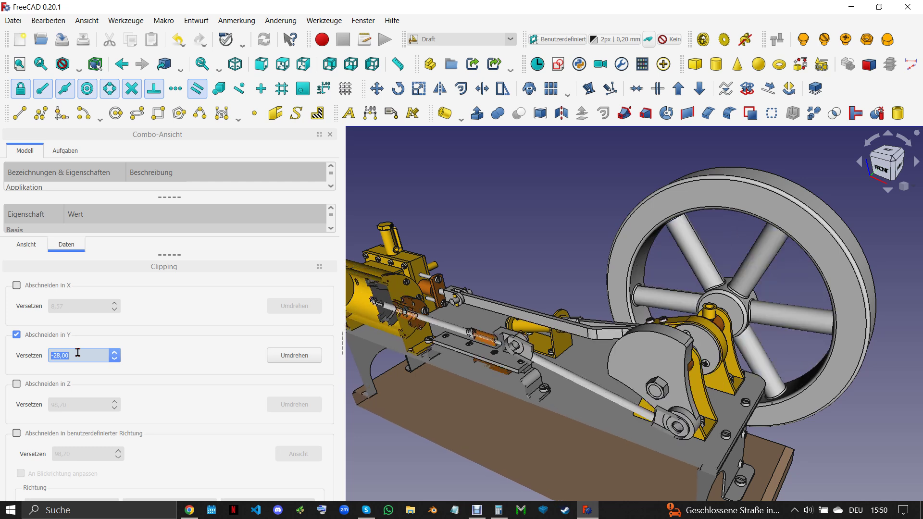
{"action": "scroll", "coordinate": [78, 352], "scroll_direction": "down", "scroll_amount": 1}
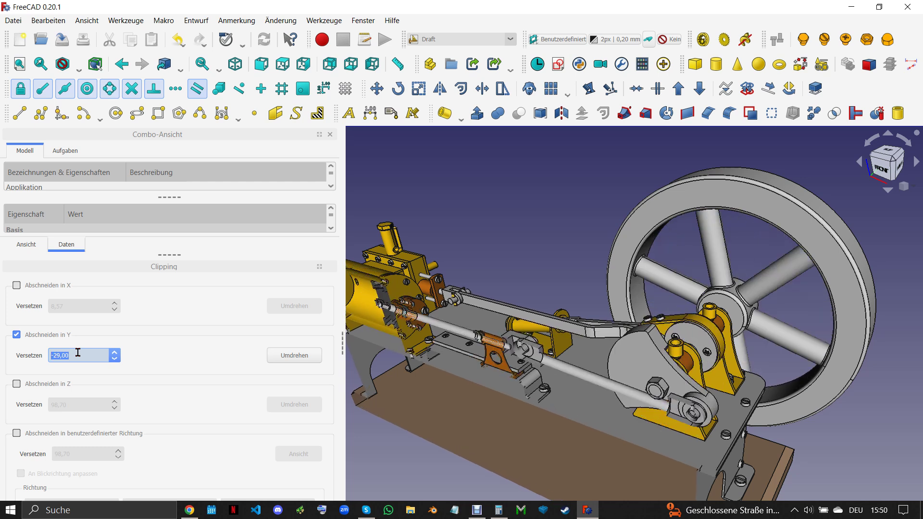
{"action": "scroll", "coordinate": [77, 352], "scroll_direction": "down", "scroll_amount": 1}
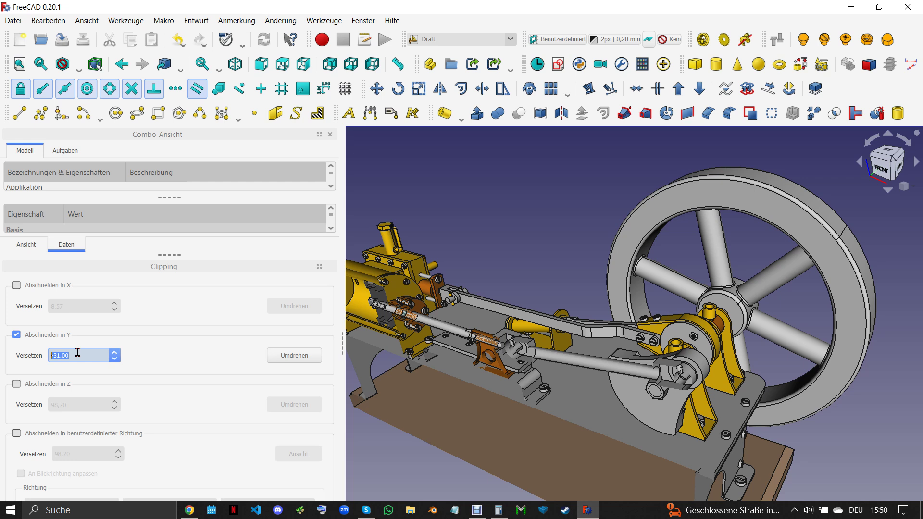
{"action": "scroll", "coordinate": [77, 352], "scroll_direction": "down", "scroll_amount": 1}
{"action": "scroll", "coordinate": [77, 352], "scroll_direction": "down", "scroll_amount": 1}
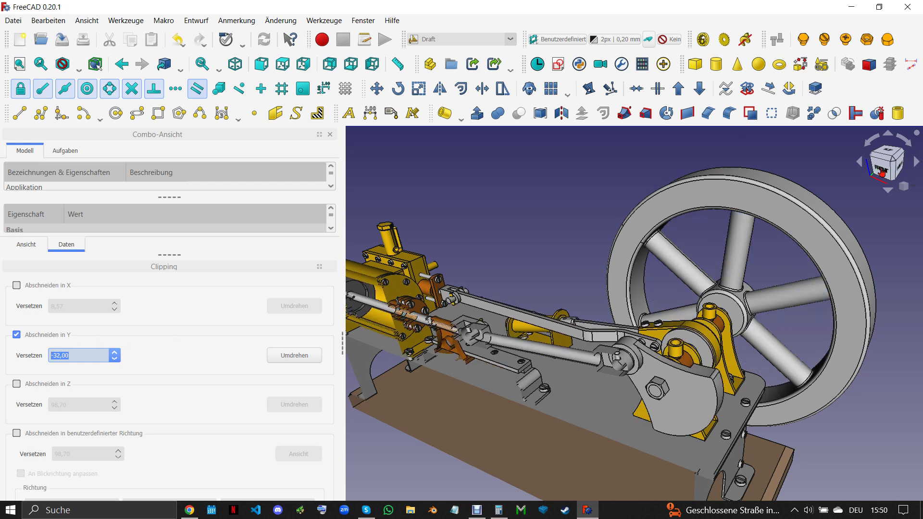
{"action": "left_click", "coordinate": [636, 186]}
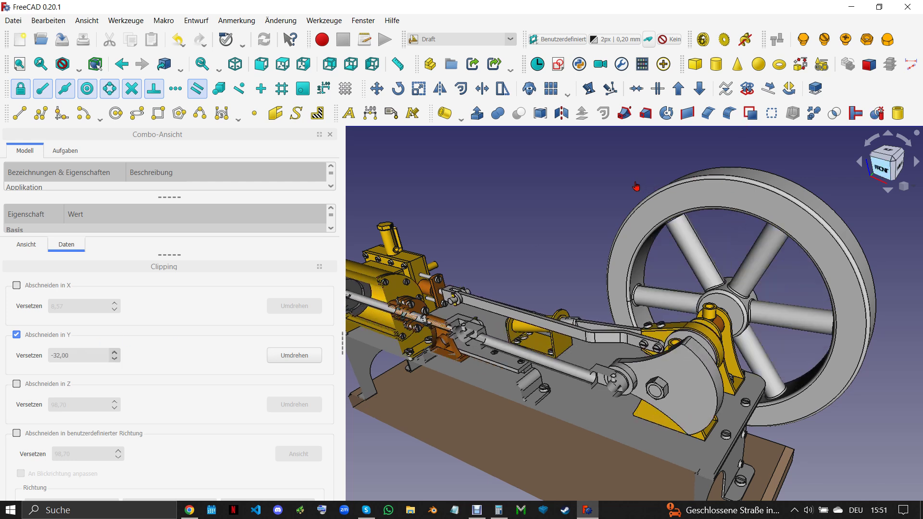
Show the sectioned engine from the front in orthographic projection, fitted and zoomed in
{"action": "key", "text": "1"}
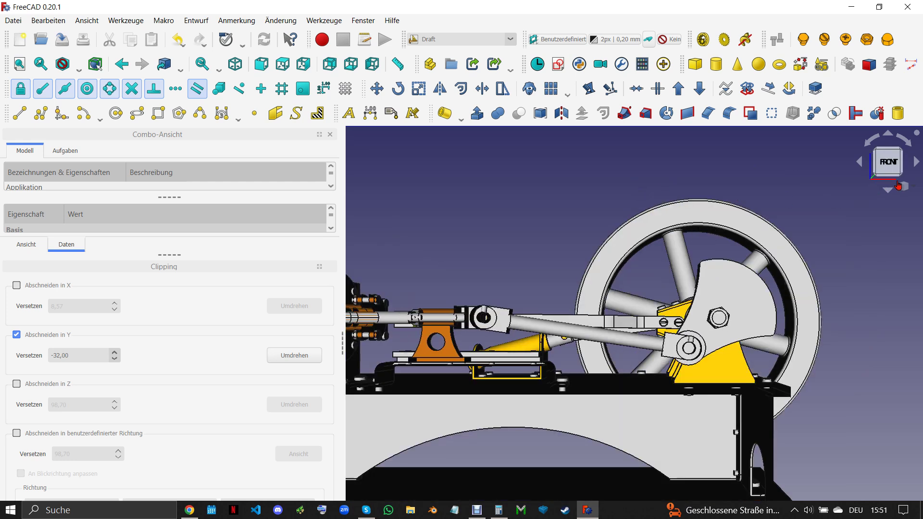
{"action": "left_click", "coordinate": [901, 188]}
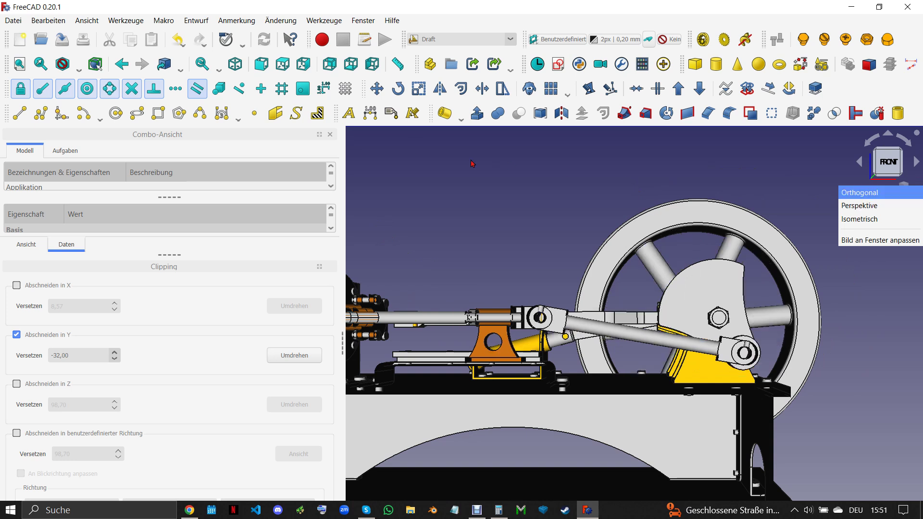
{"action": "left_click", "coordinate": [858, 193]}
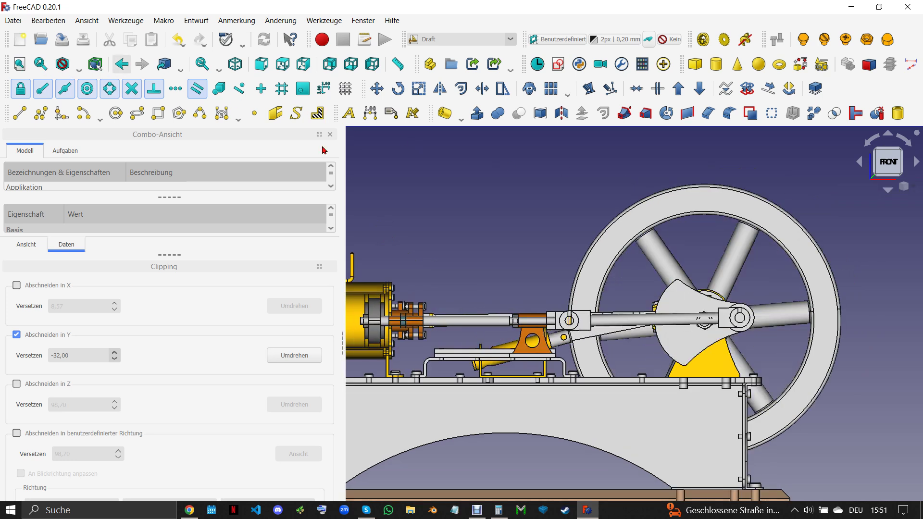
{"action": "key", "text": "v"}
{"action": "key", "text": "f"}
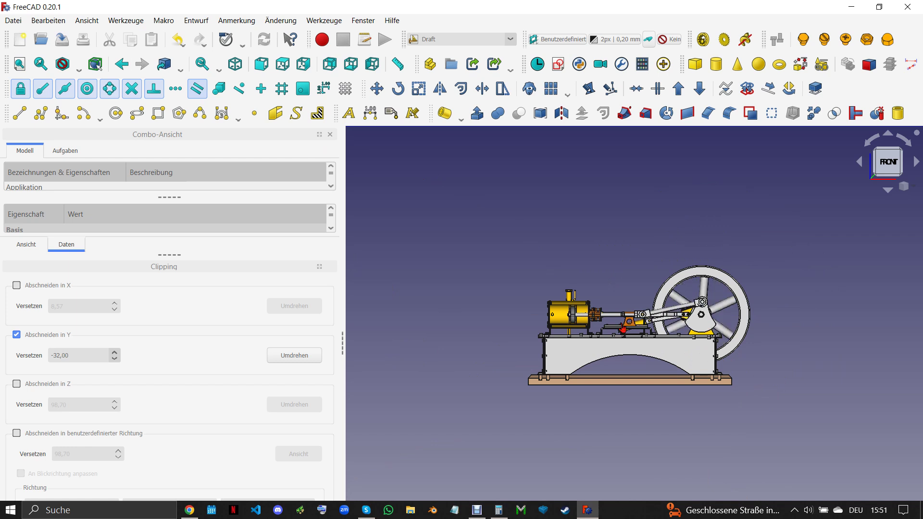
{"action": "scroll", "coordinate": [623, 331], "scroll_direction": "up", "scroll_amount": 1}
{"action": "scroll", "coordinate": [622, 329], "scroll_direction": "up", "scroll_amount": 1}
{"action": "scroll", "coordinate": [618, 329], "scroll_direction": "up", "scroll_amount": 1}
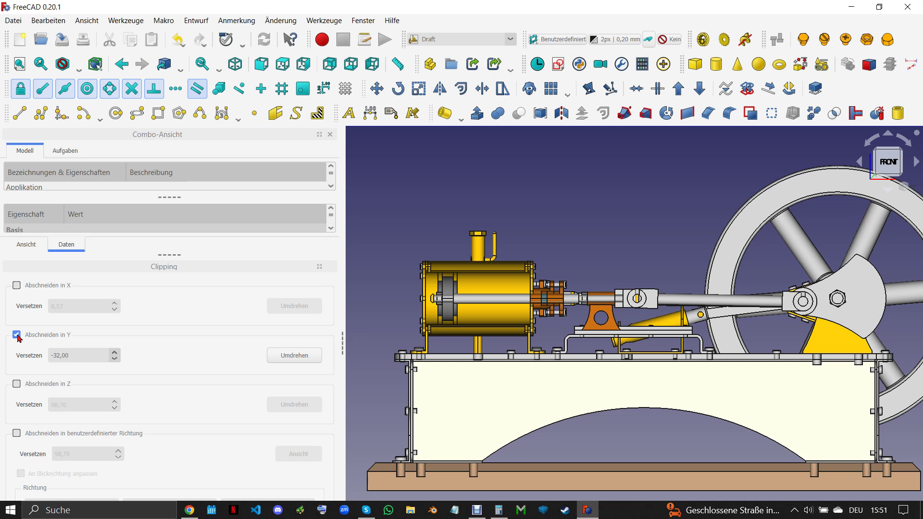
Uncheck 'Abschneiden in Y', float the Clipping panel, and close it
{"action": "key", "text": "space"}
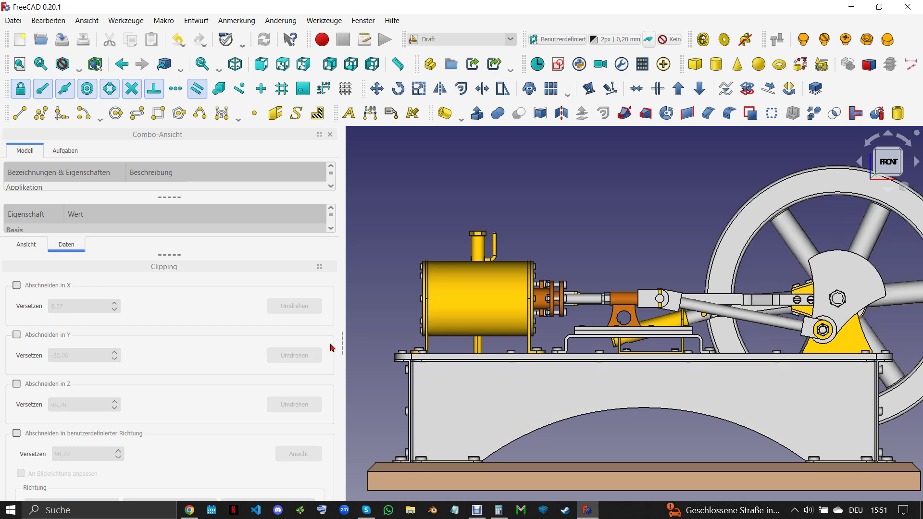
{"action": "mouse_move", "coordinate": [174, 270]}
{"action": "left_mouse_down"}
{"action": "mouse_move", "coordinate": [401, 241]}
{"action": "mouse_move", "coordinate": [426, 232]}
{"action": "mouse_move", "coordinate": [463, 197]}
{"action": "left_mouse_up"}
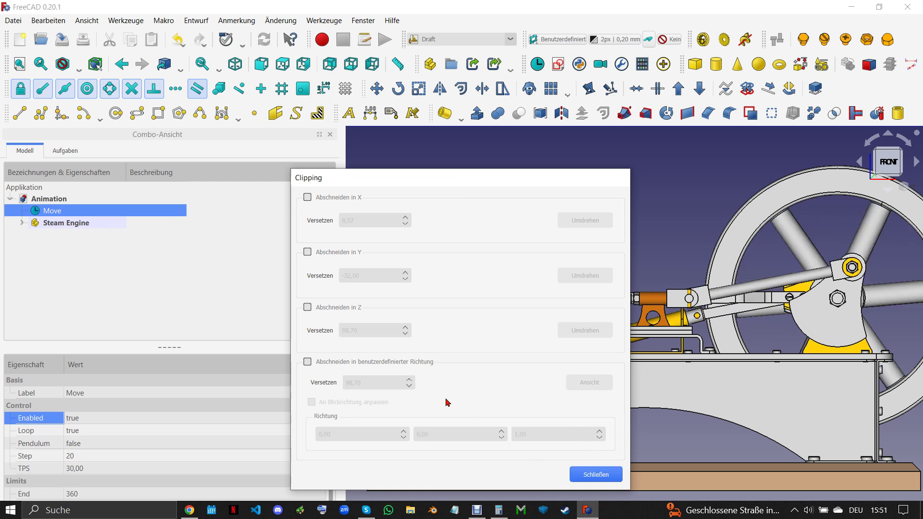
{"action": "key", "text": "Return"}
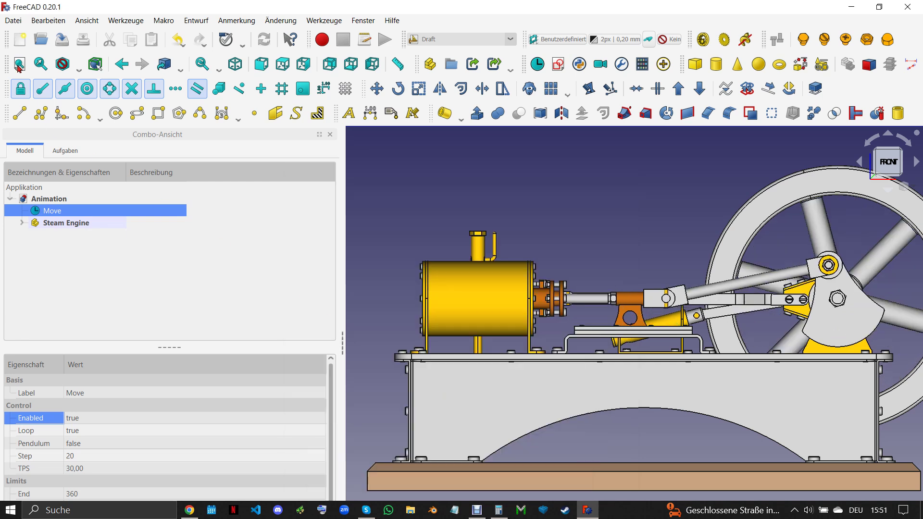
Fit the uncut engine and show it in isometric view
{"action": "key", "text": "v"}
{"action": "key", "text": "f"}
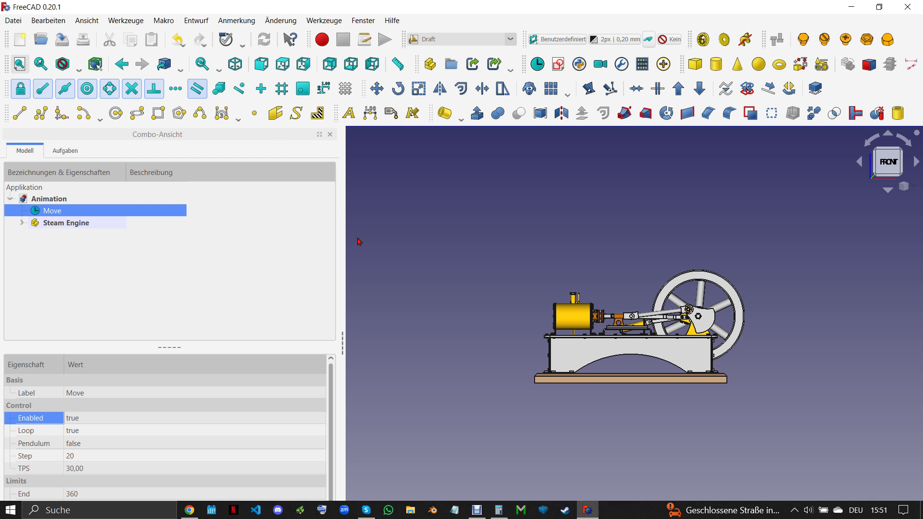
{"action": "key", "text": "0"}
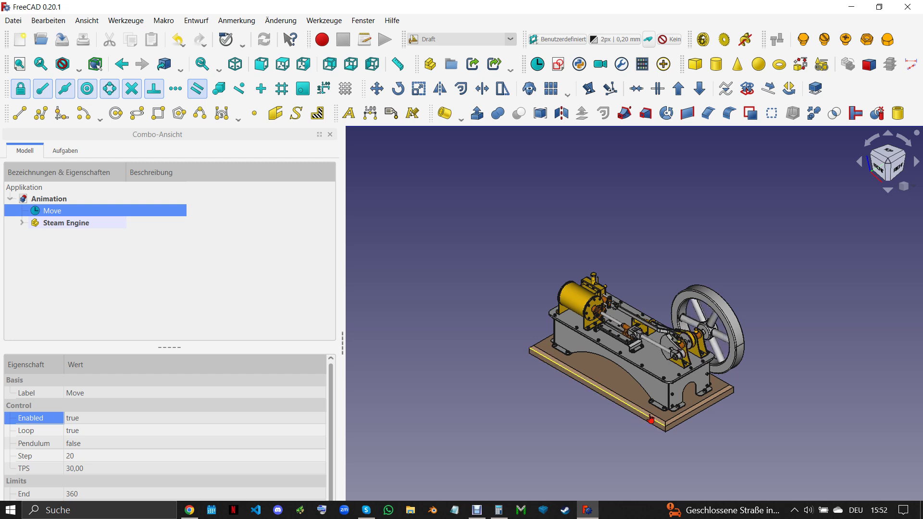
{"action": "right_click", "coordinate": [617, 429]}
{"action": "left_click", "coordinate": [615, 431]}
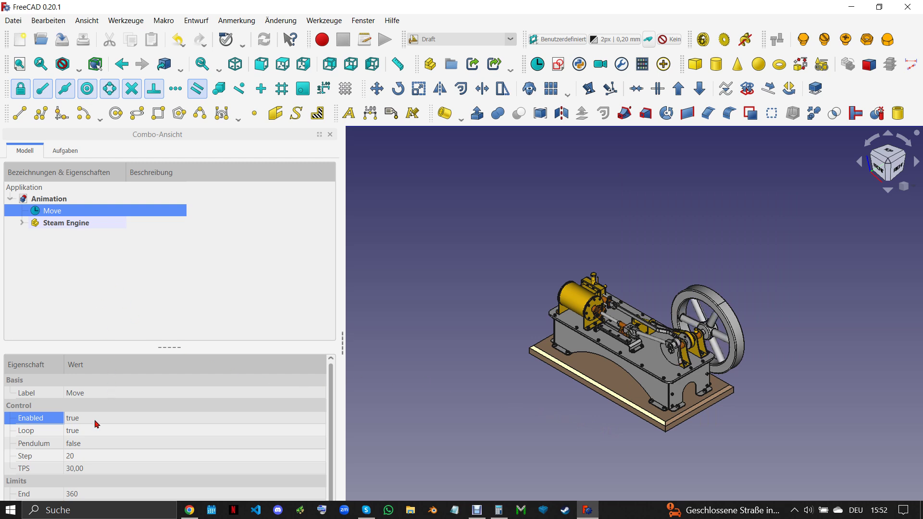
Set Move's Enabled property to false, then orbit and zoom on the stopped engine
{"action": "left_click", "coordinate": [69, 212]}
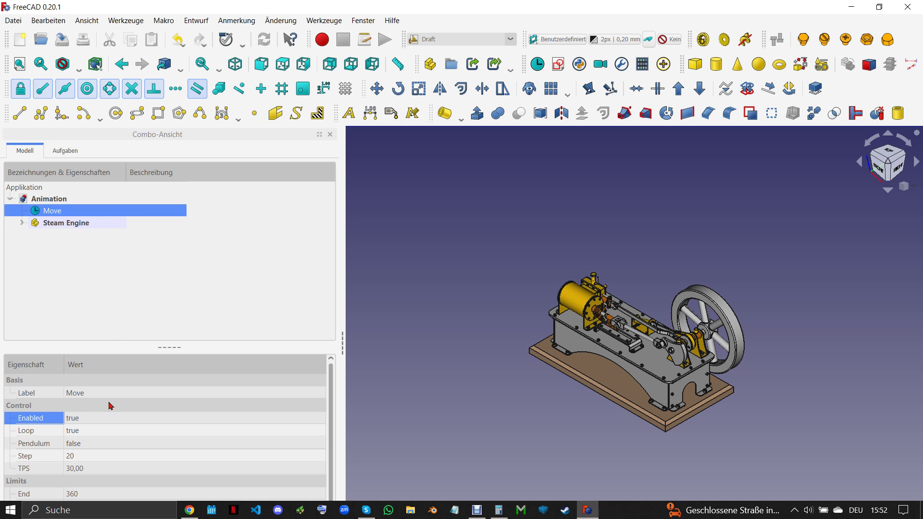
{"action": "left_click", "coordinate": [147, 420]}
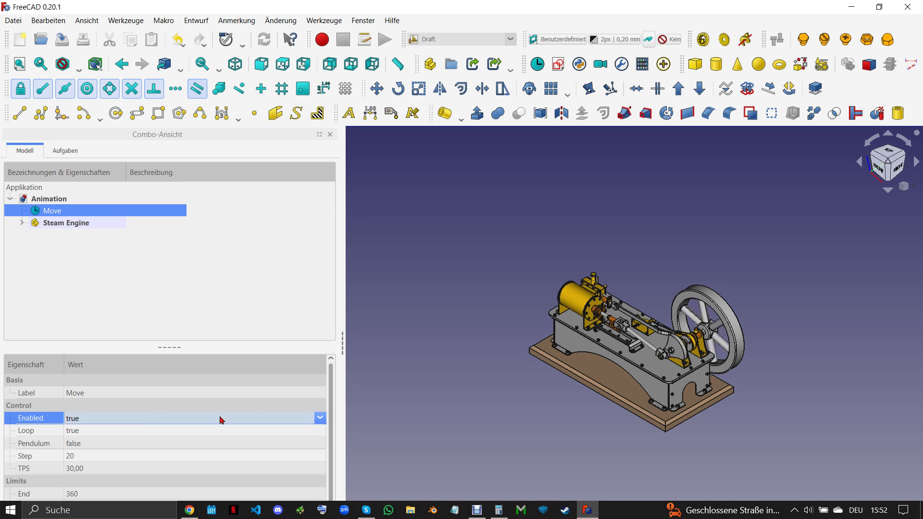
{"action": "left_click", "coordinate": [528, 429]}
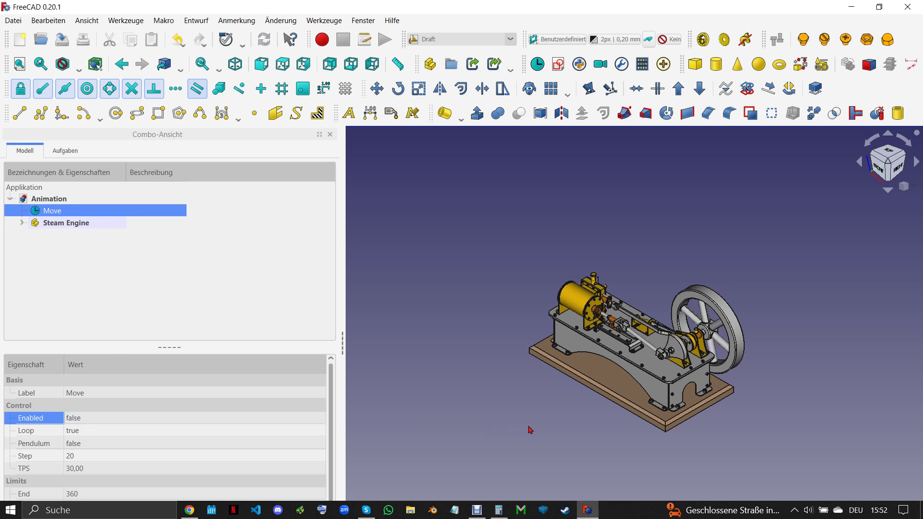
{"action": "mouse_move", "coordinate": [536, 423]}
{"action": "middle_mouse_down"}
{"action": "mouse_move", "coordinate": [552, 427]}
{"action": "mouse_move", "coordinate": [600, 388]}
{"action": "middle_mouse_up"}
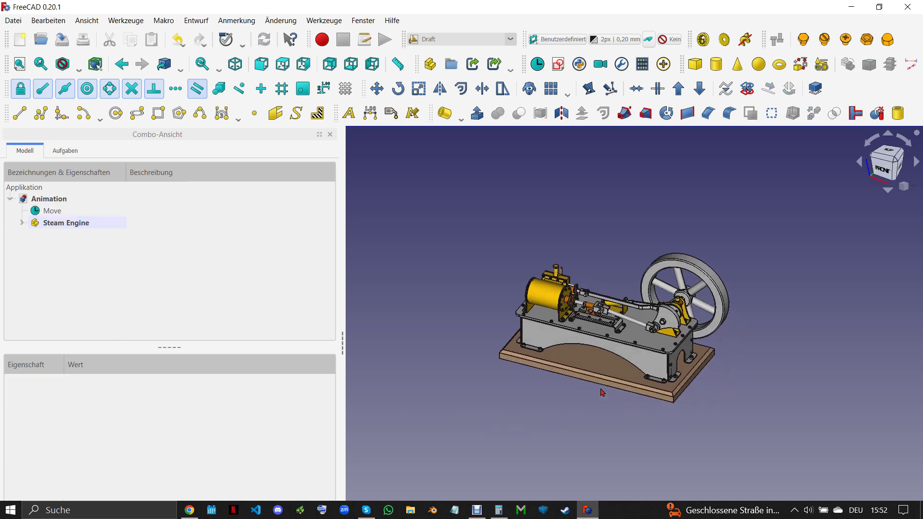
{"action": "scroll", "coordinate": [599, 389], "scroll_direction": "up", "scroll_amount": 3}
{"action": "scroll", "coordinate": [603, 411], "scroll_direction": "down", "scroll_amount": 1}
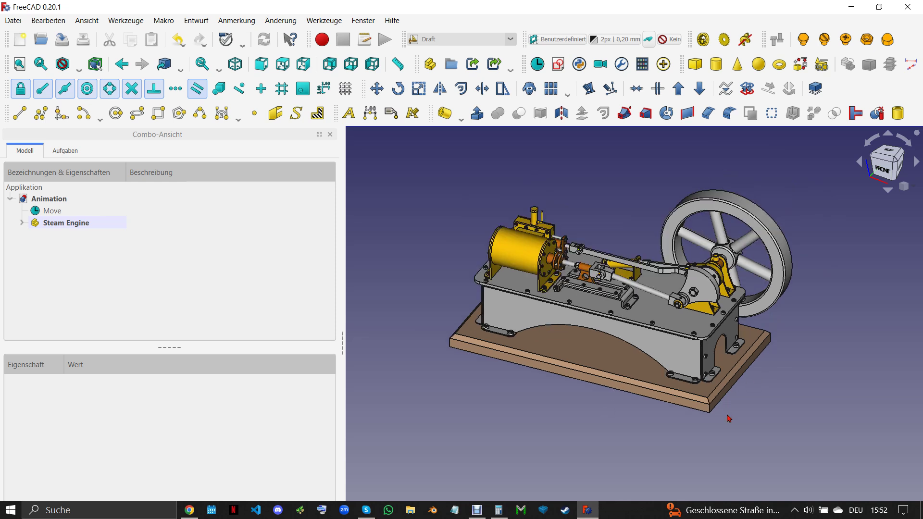